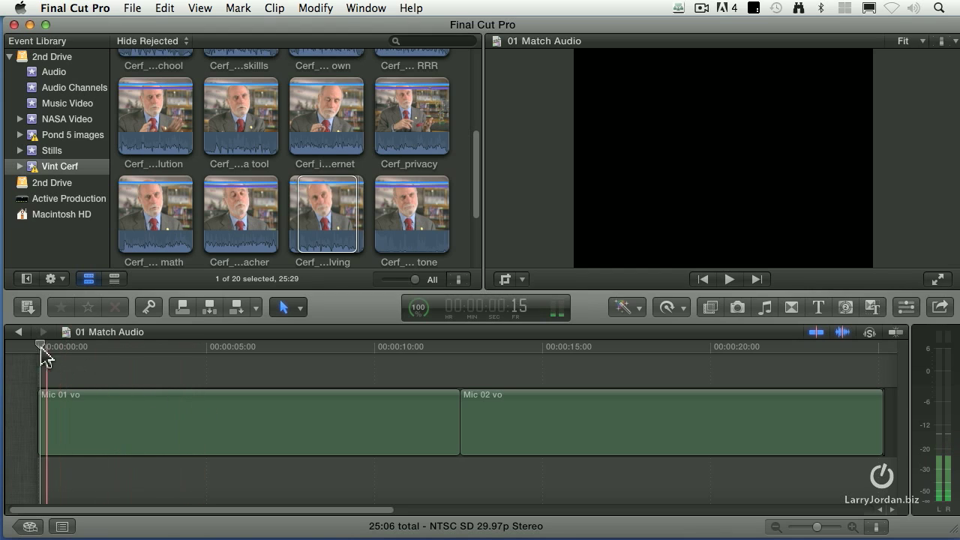
- Turn off skimming and play through both mic clips to compare them
key(s)
key(space)
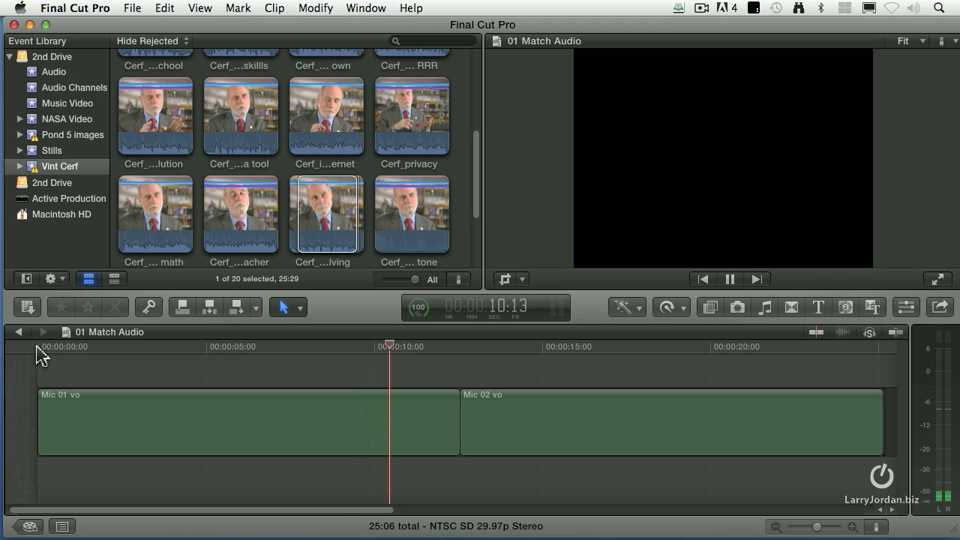
key(space)
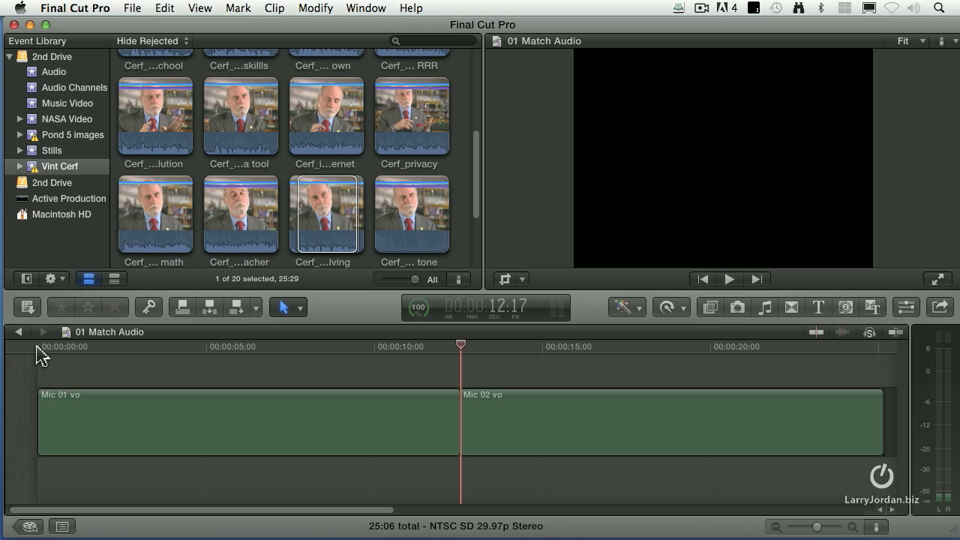
key(space)
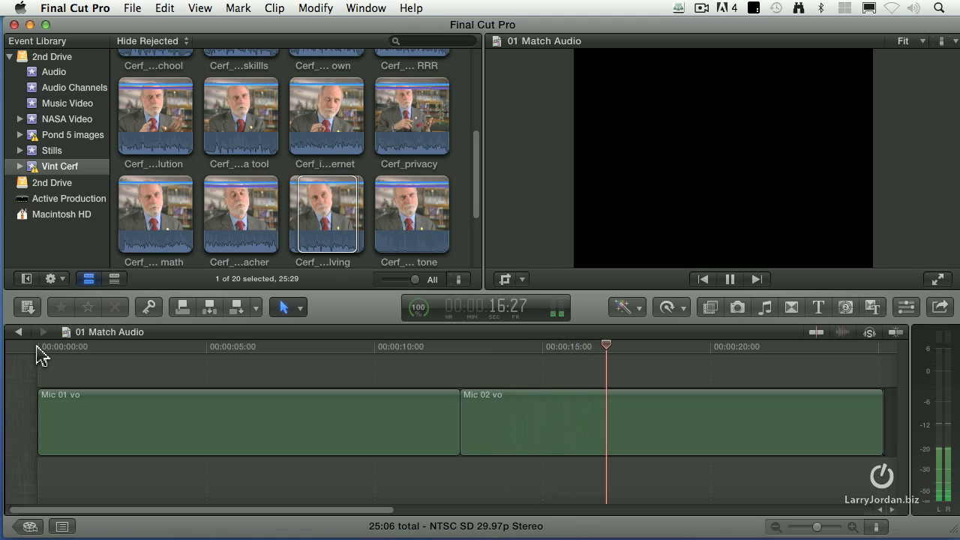
key(space)
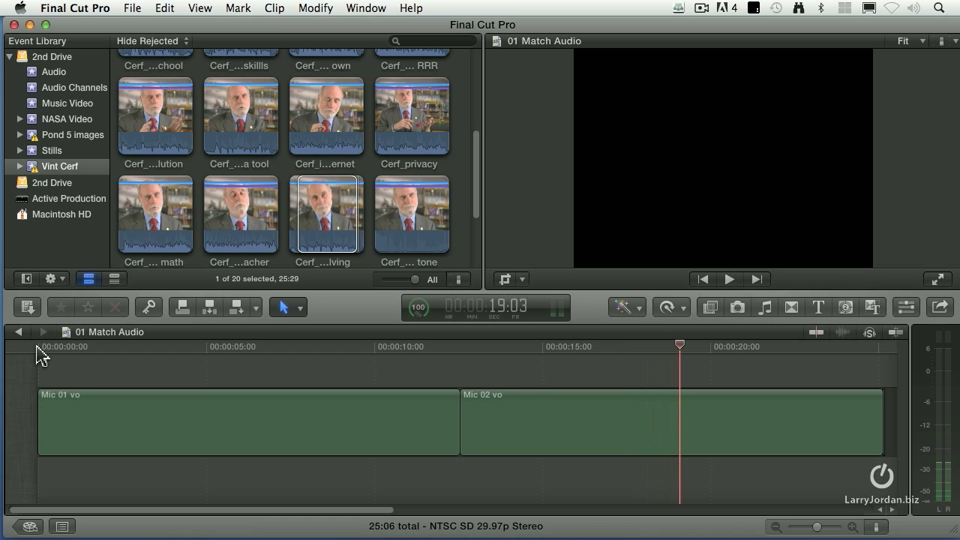
- Select the Mic 02 vo clip and bring up its Enhancements menu
click(318, 418)
click(583, 420)
click(287, 416)
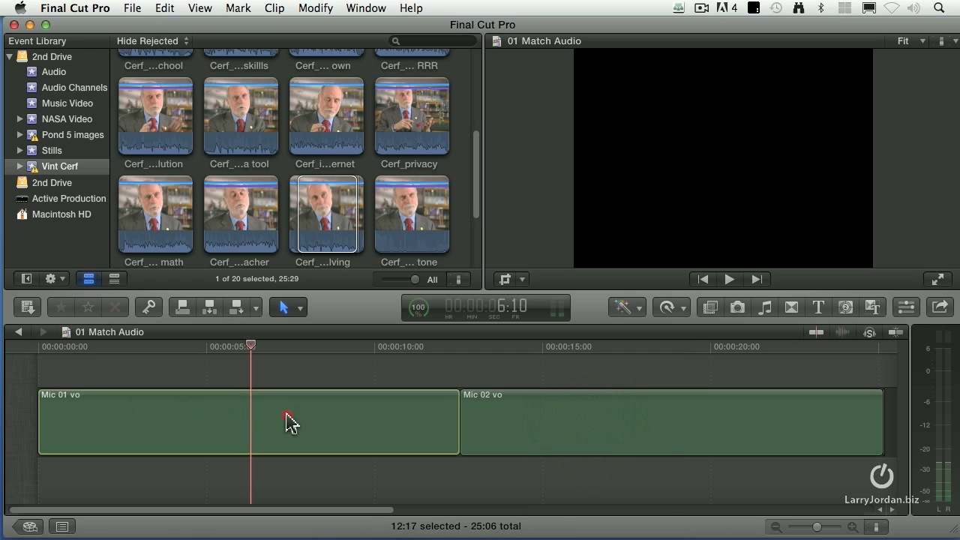
click(670, 445)
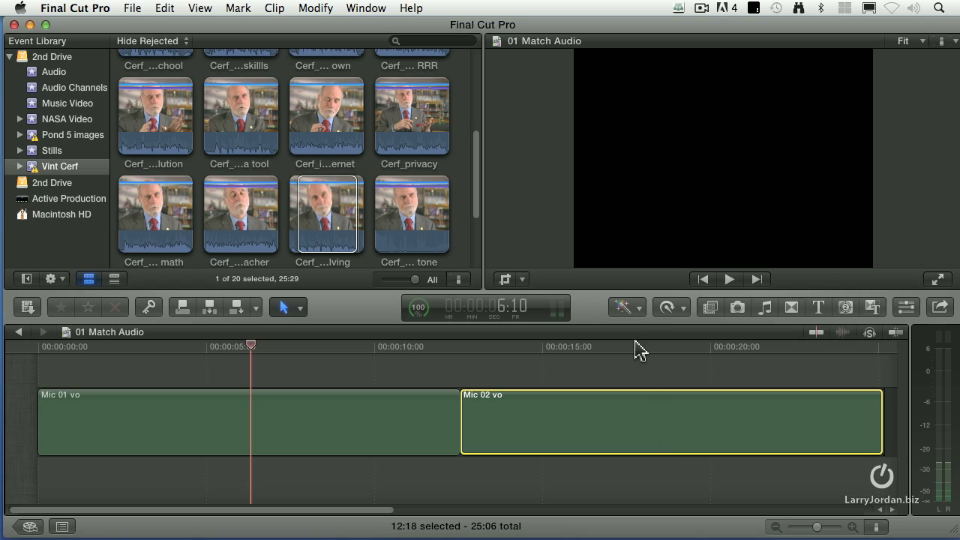
click(640, 308)
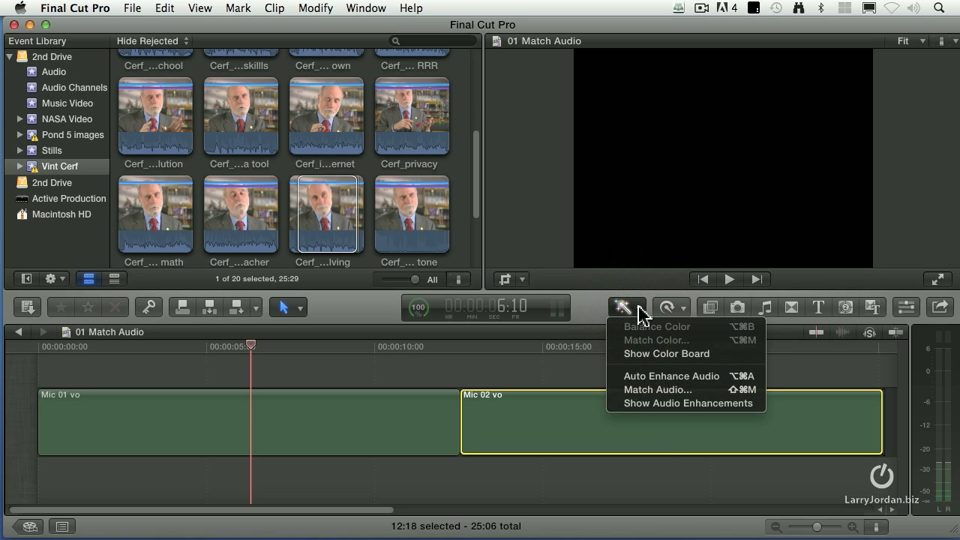
- Match Mic 02 vo's audio to the Mic 01 vo reference clip and apply the match
click(660, 390)
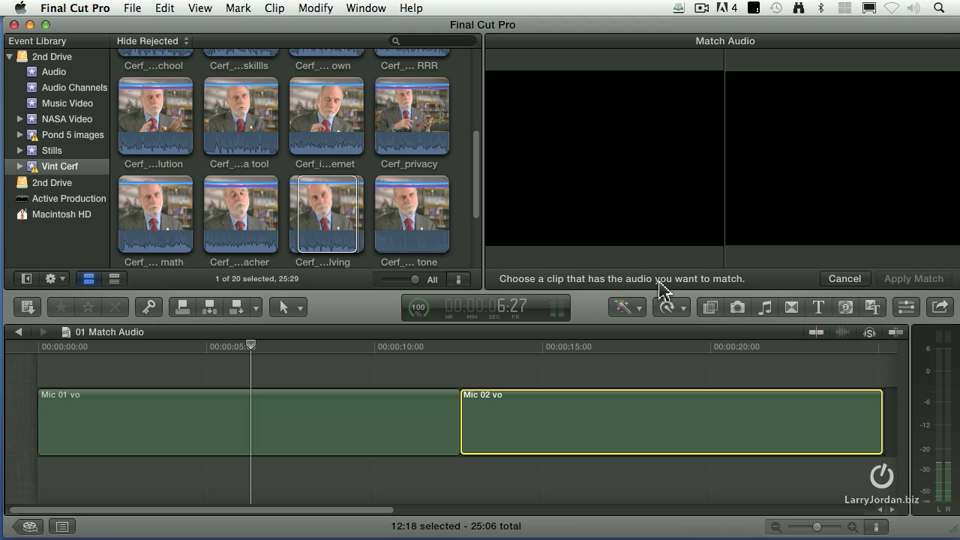
click(294, 428)
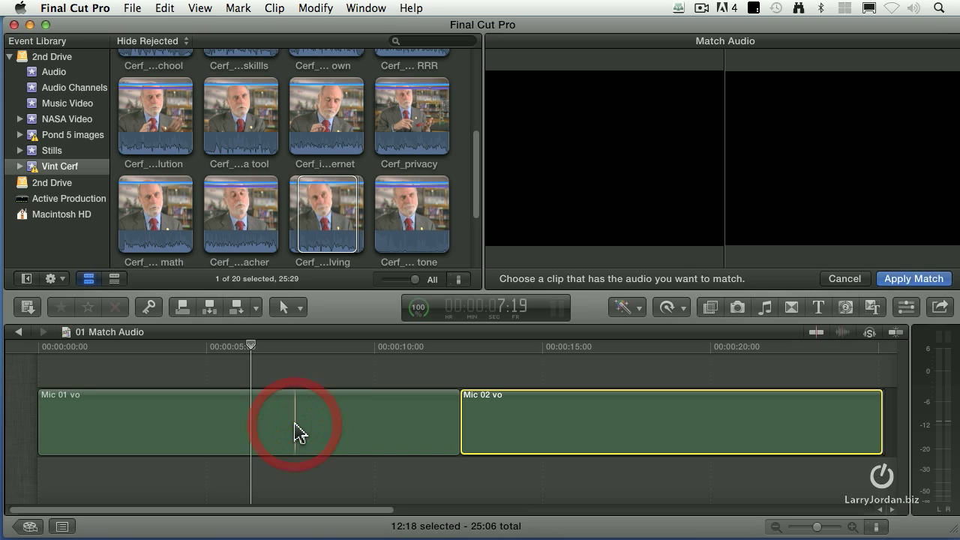
click(930, 279)
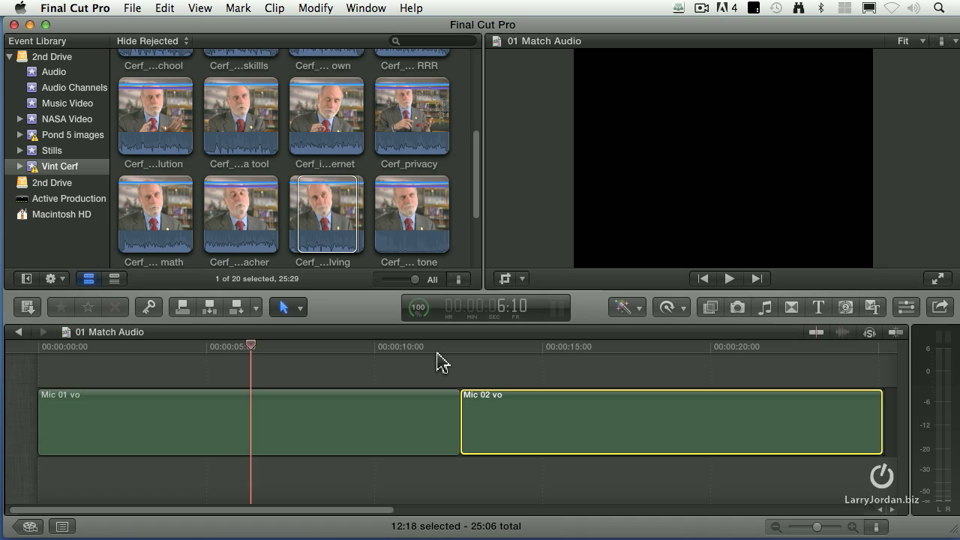
- Play the timeline from the start to hear the matched audio
click(166, 347)
click(82, 350)
key(space)
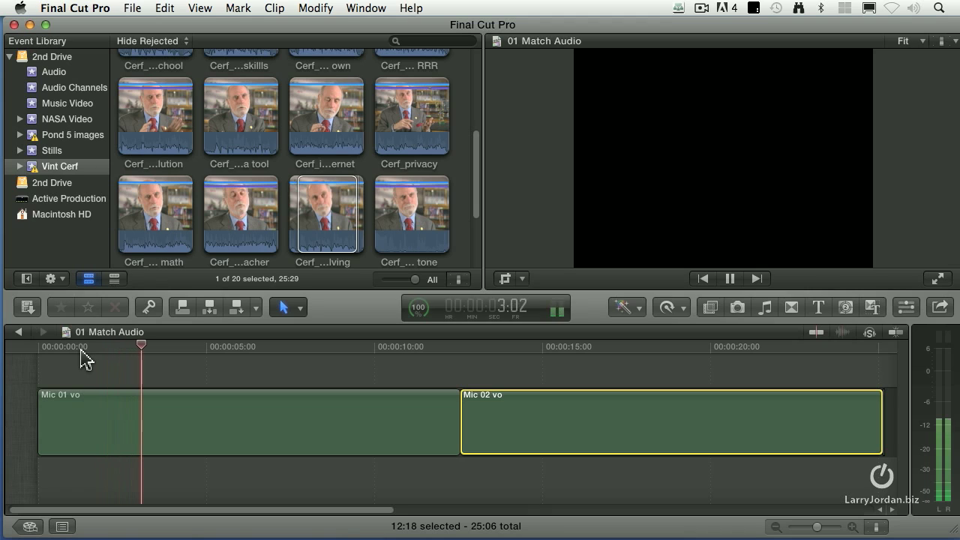
key(space)
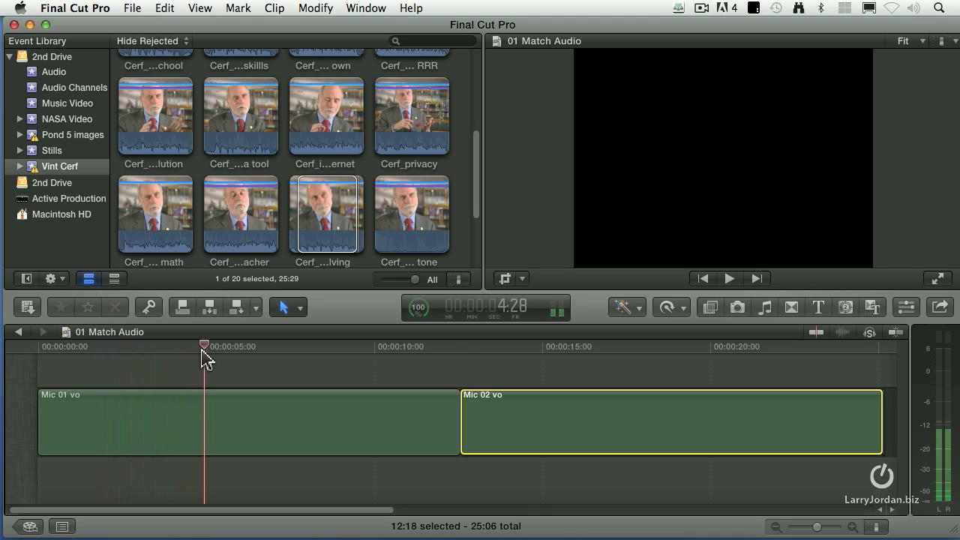
- Play across the cut between clips, then deselect and show Clip Appearance options
click(454, 346)
key(space)
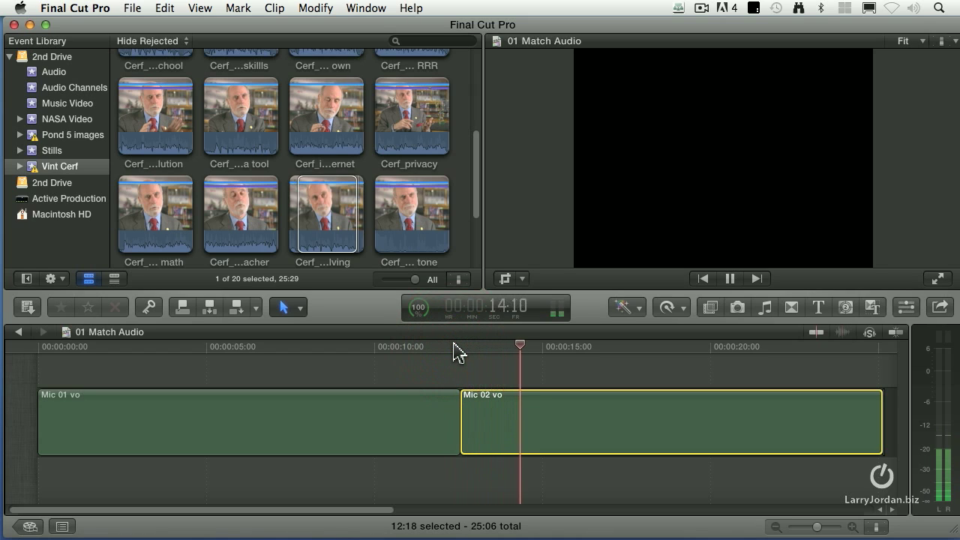
key(space)
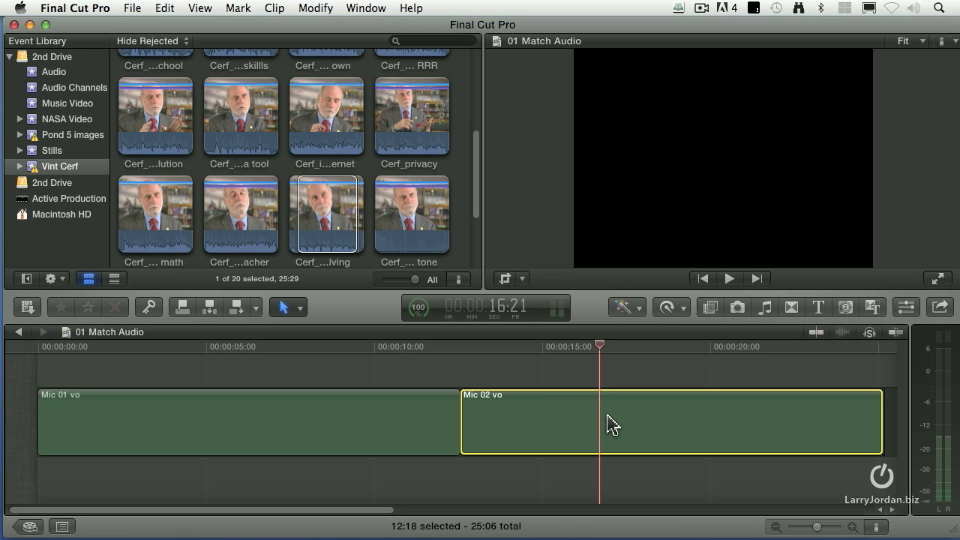
click(559, 365)
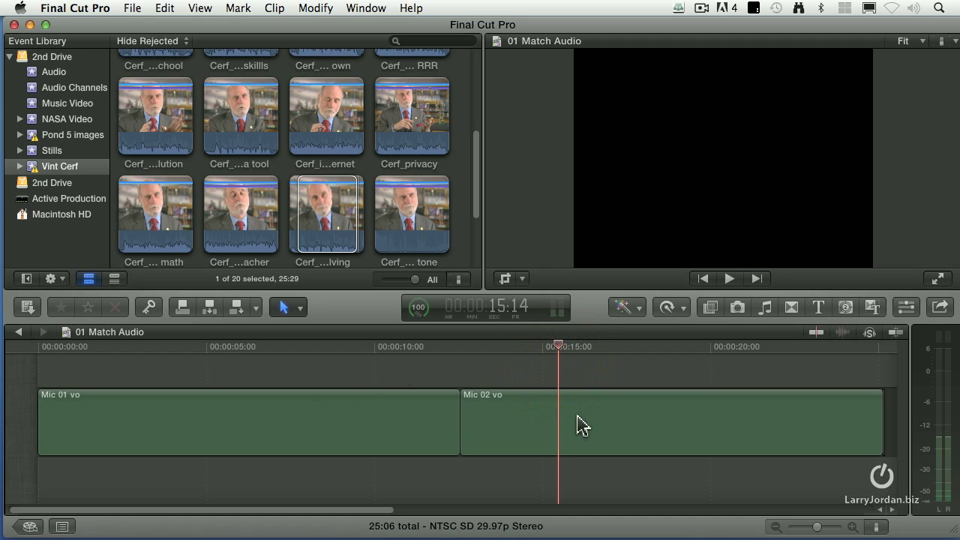
click(876, 527)
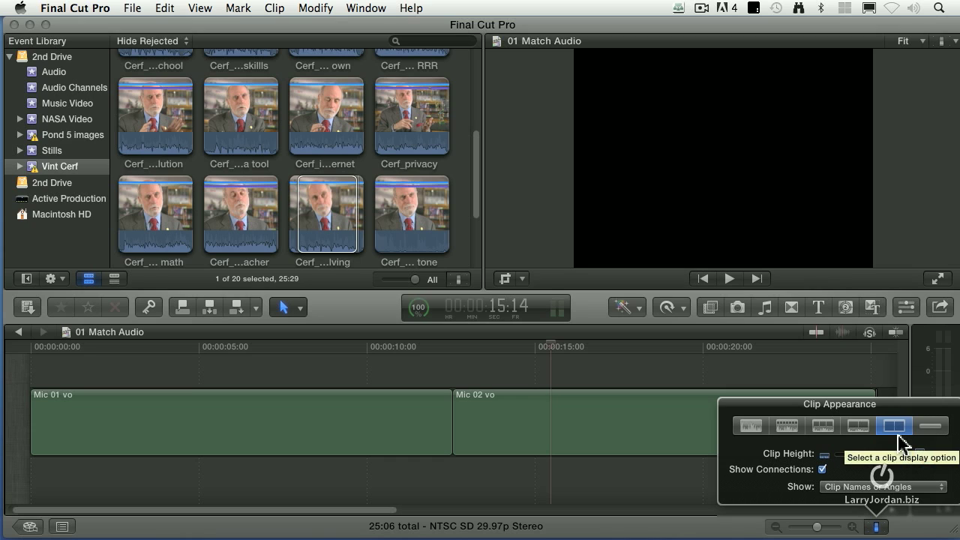
- Display timeline clips as large audio waveforms and play Mic 01 vo from near 2:20
click(789, 431)
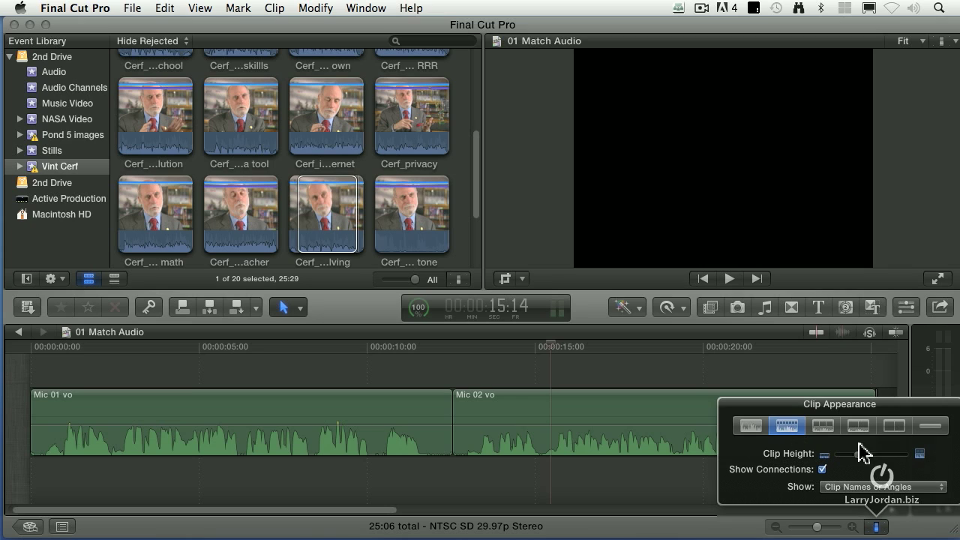
click(879, 531)
click(594, 421)
click(121, 351)
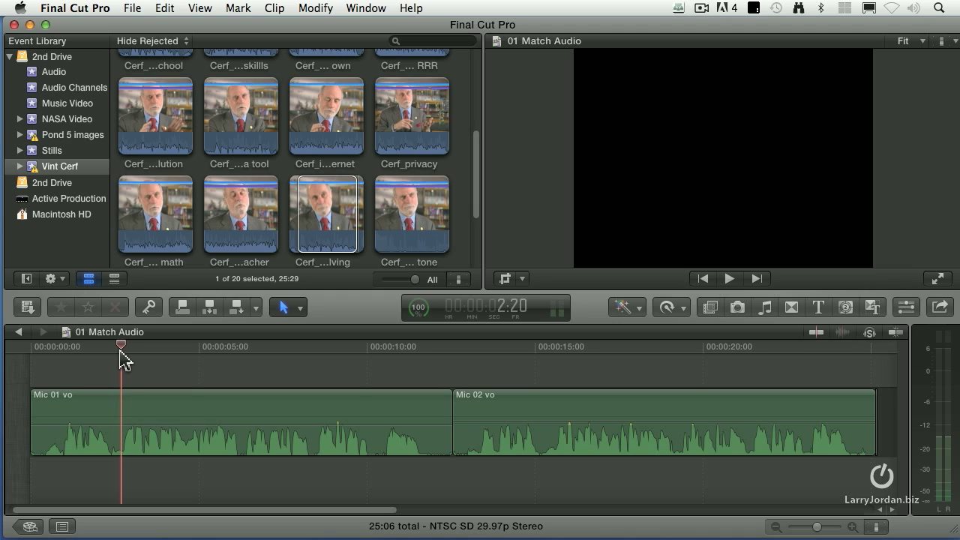
key(space)
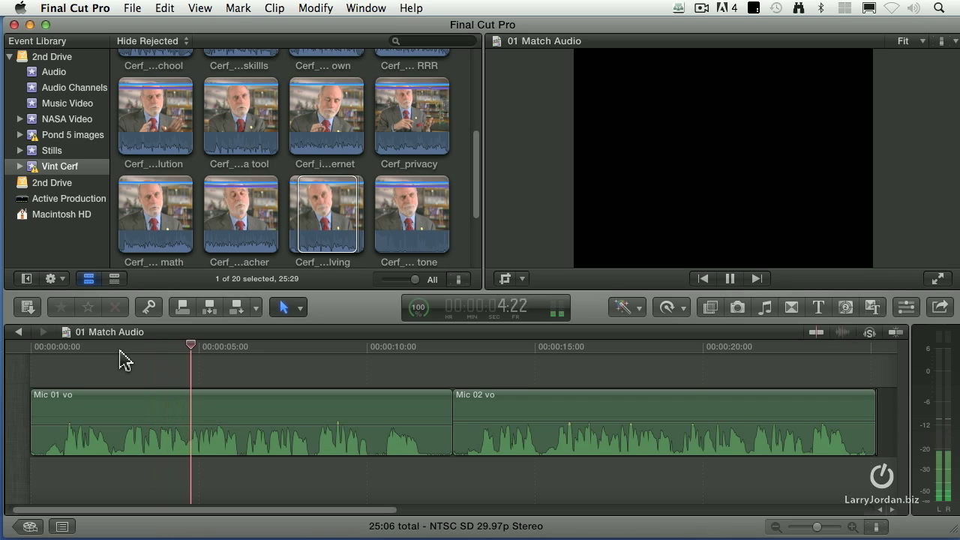
key(space)
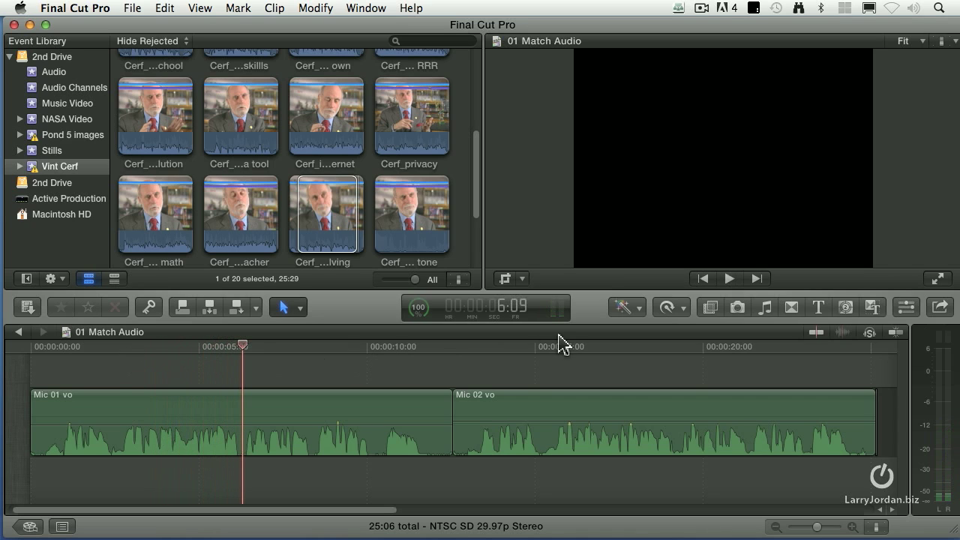
- Play the Mic 02 vo clip from about 15 seconds
click(539, 346)
key(space)
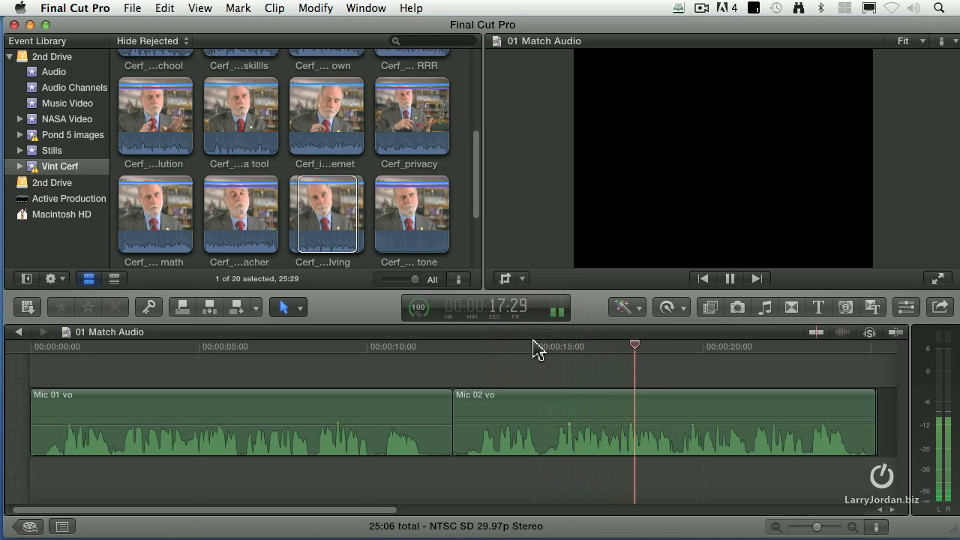
key(space)
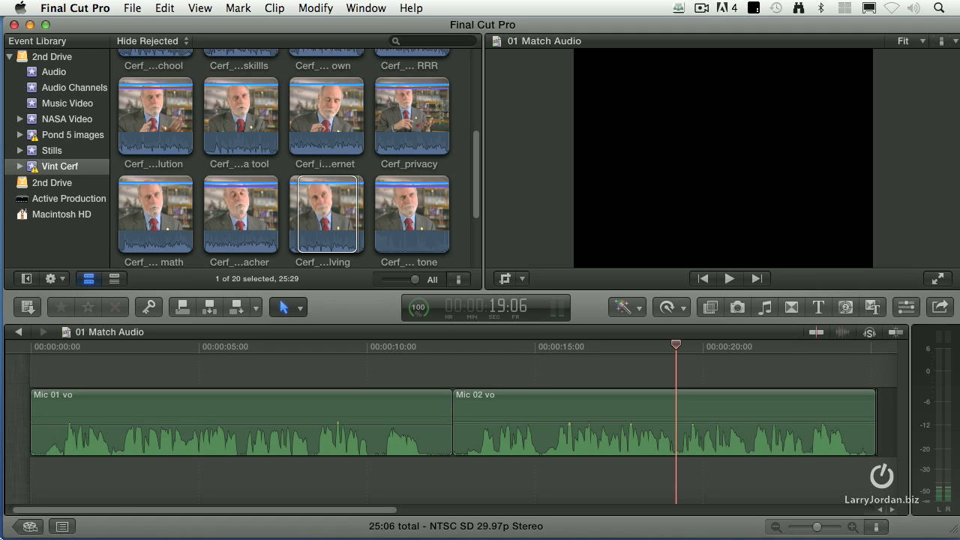
click(28, 528)
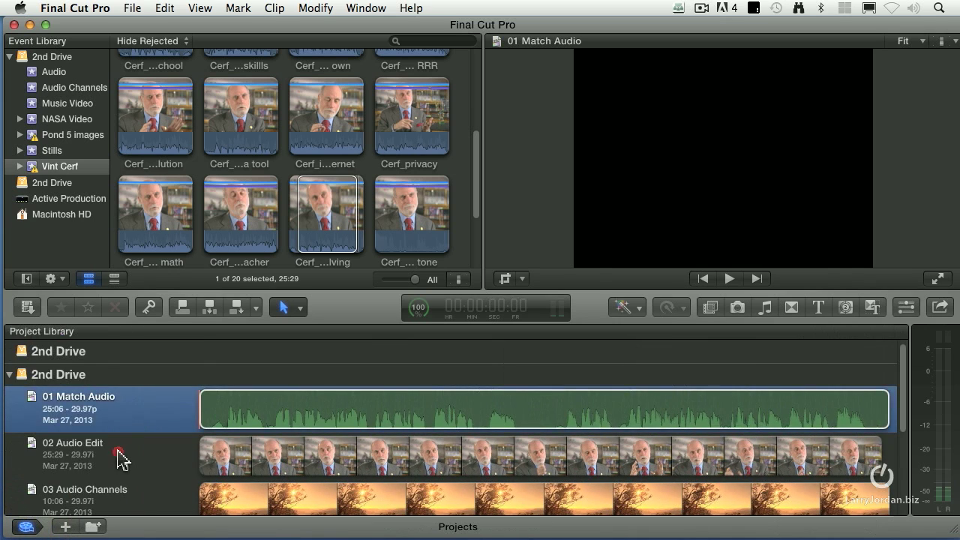
click(120, 456)
double_click(120, 457)
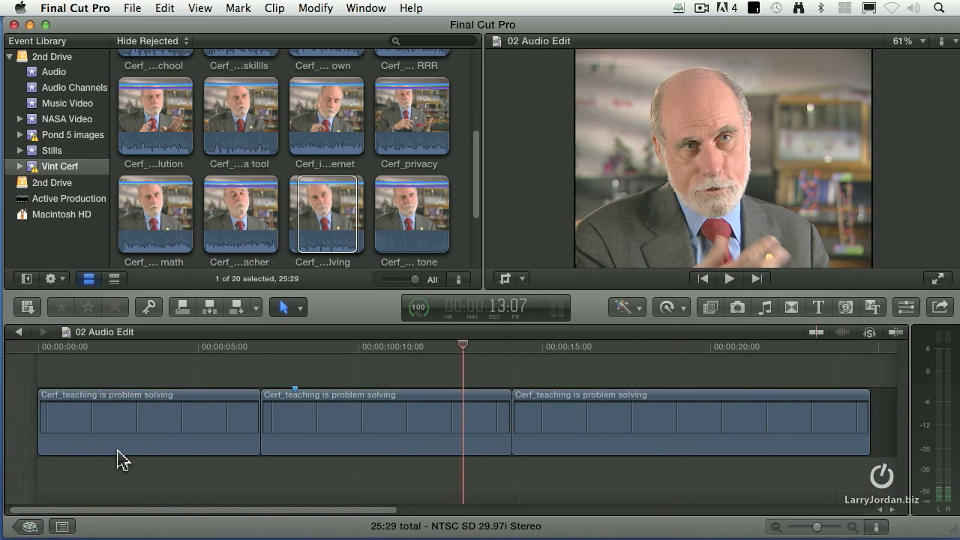
click(78, 348)
key(space)
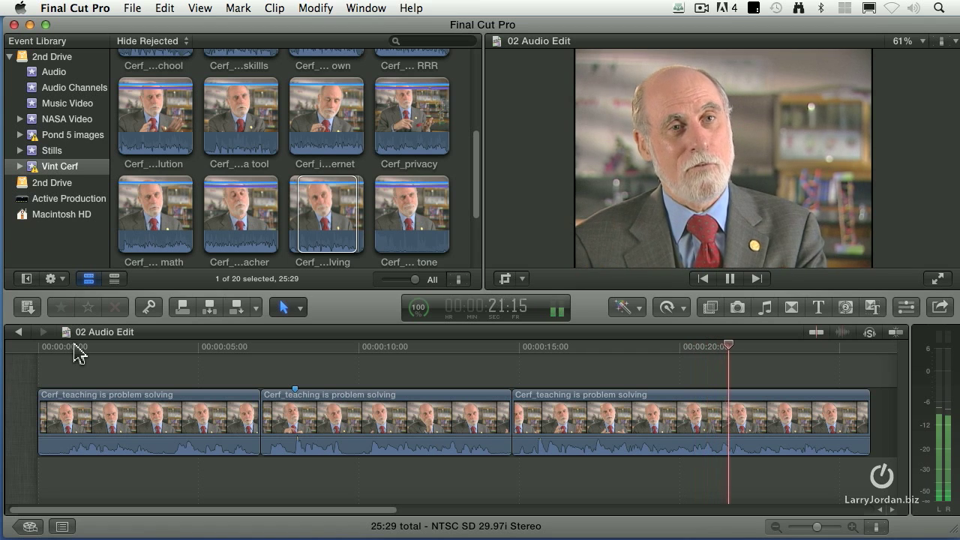
key(space)
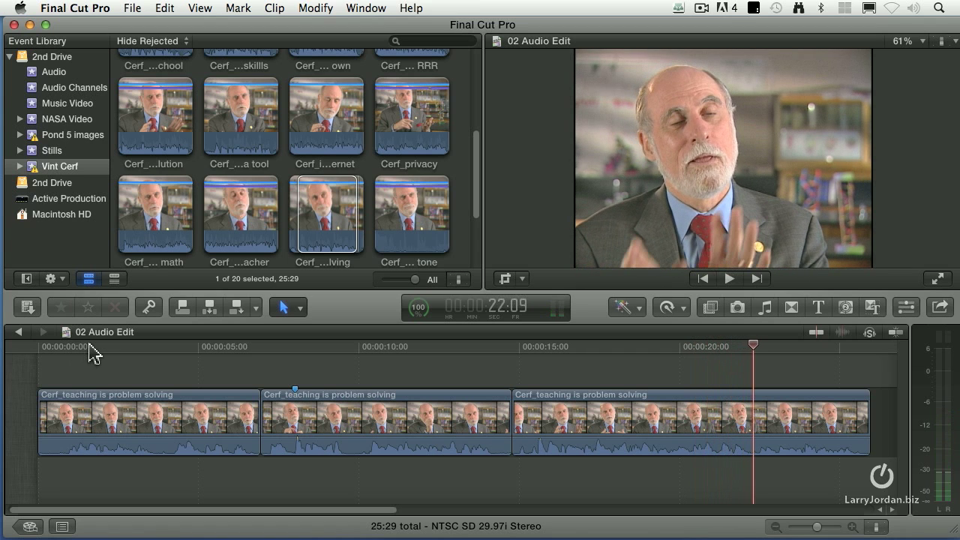
key(space)
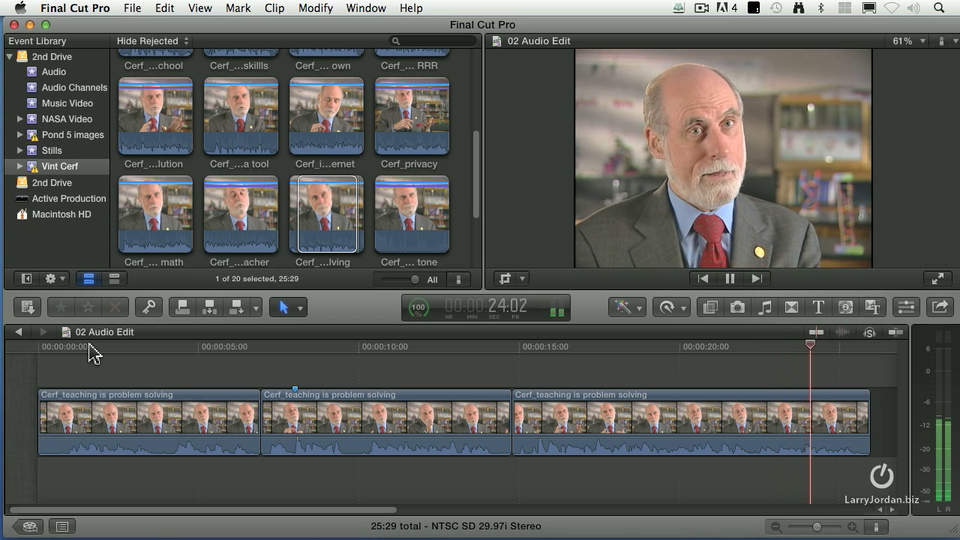
key(space)
click(417, 403)
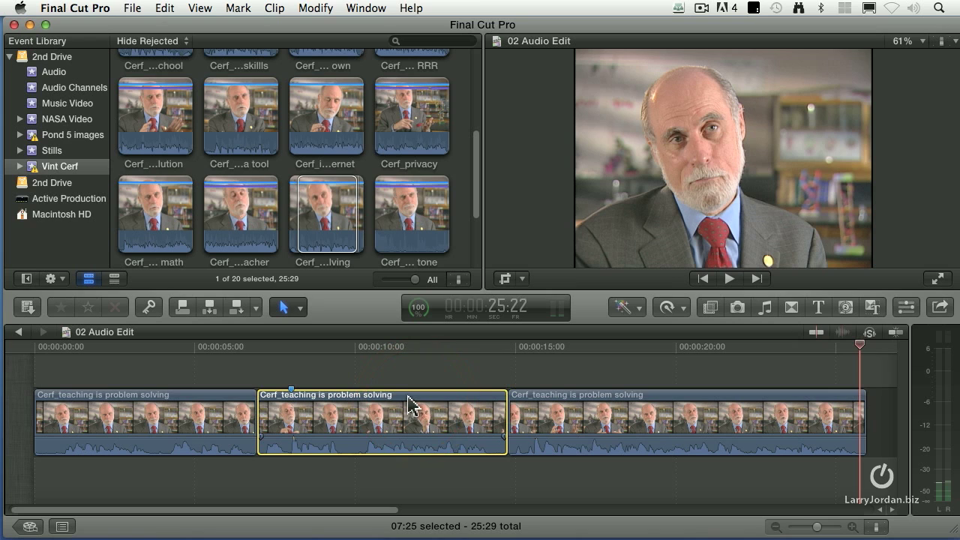
key(Delete)
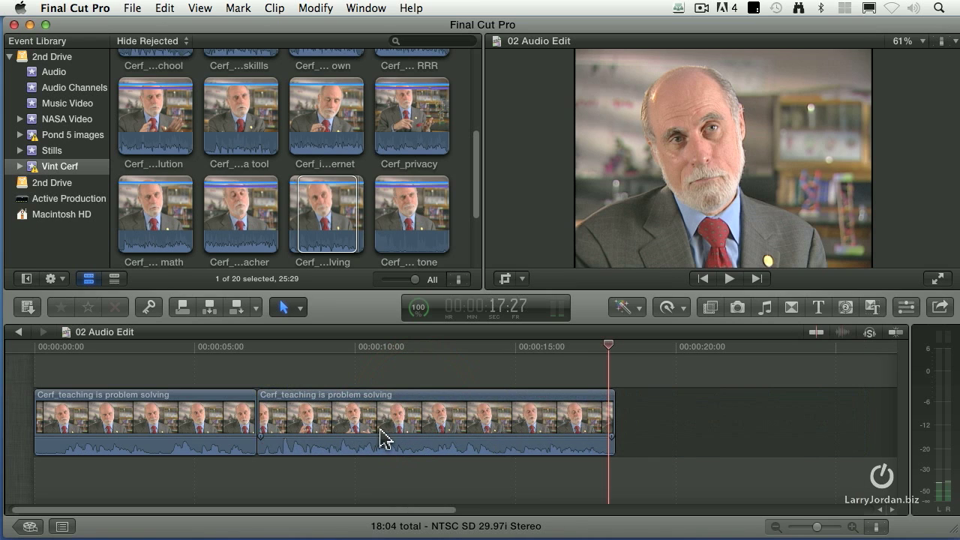
click(217, 350)
click(204, 349)
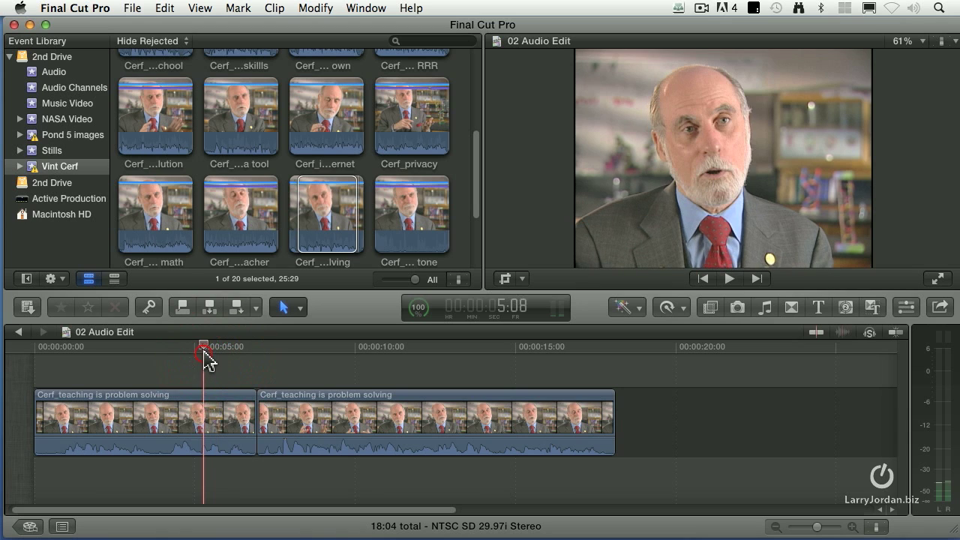
key(space)
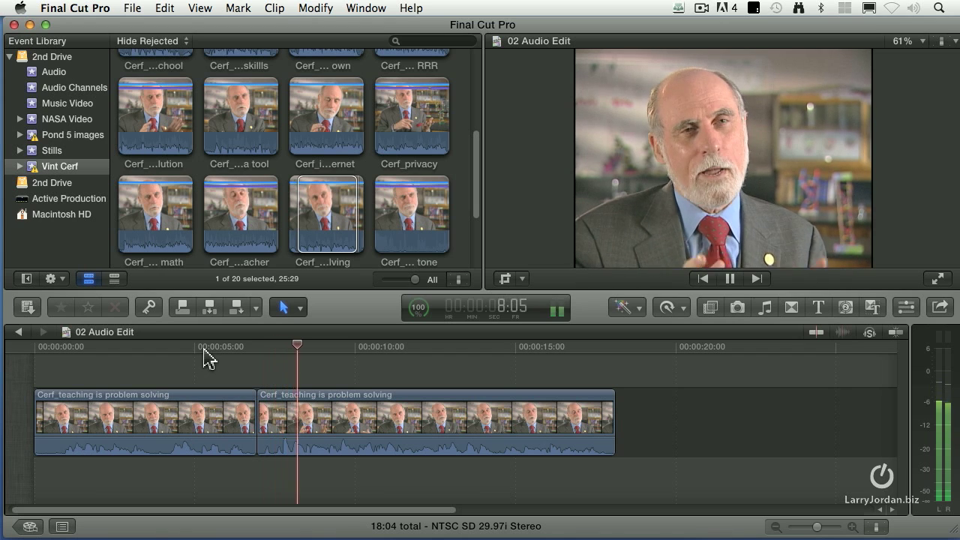
key(space)
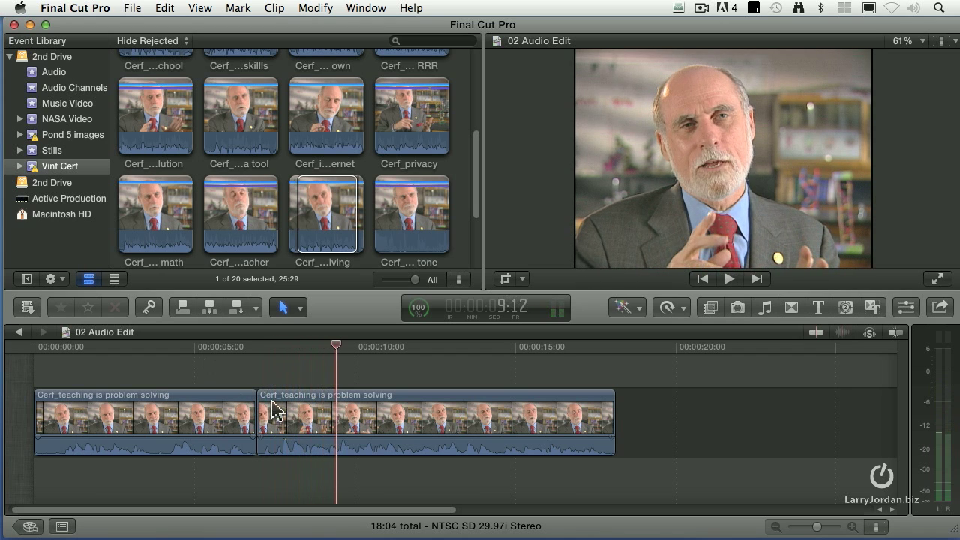
click(259, 353)
key(space)
key(space)
mouse_move(266, 420)
mouse_down()
mouse_move(278, 414)
mouse_move(258, 405)
mouse_up()
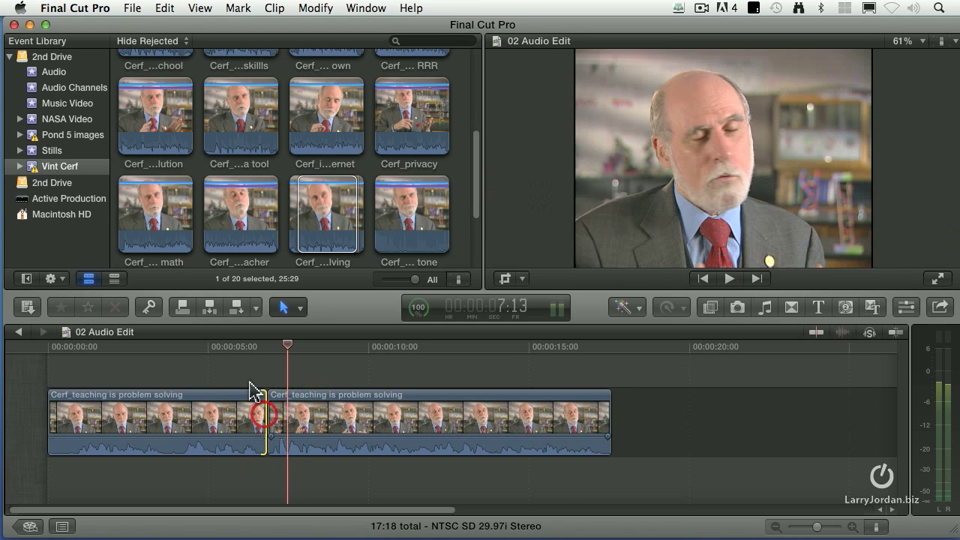
- Play back the trimmed cut from about 5 seconds
click(209, 349)
key(space)
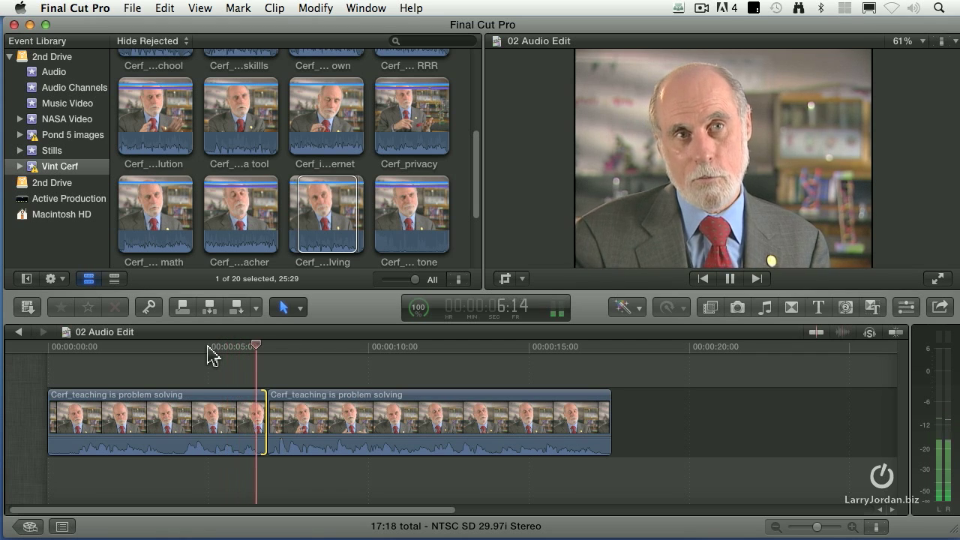
key(space)
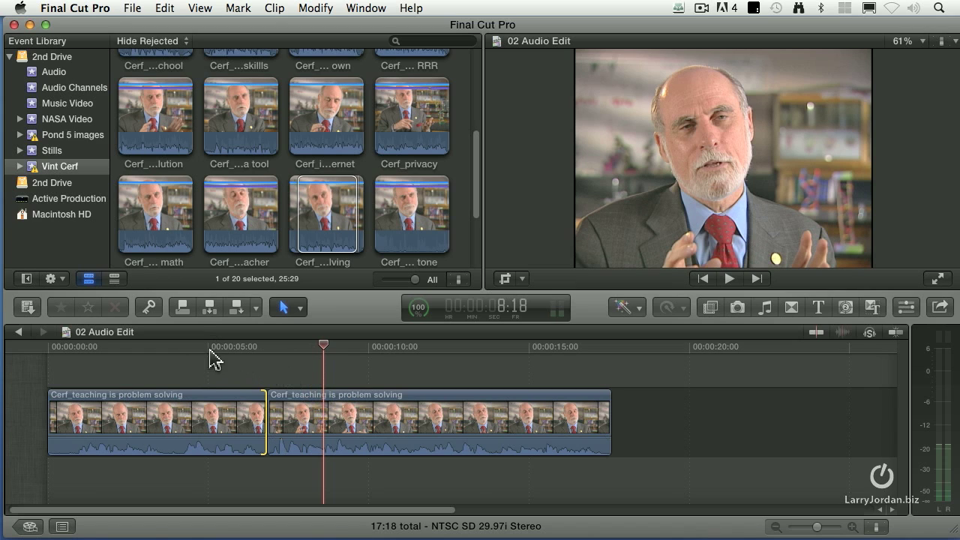
- Replay from about 4 seconds, then select the second Cerf_teaching clip and try dragging it
click(192, 351)
key(super+equal)
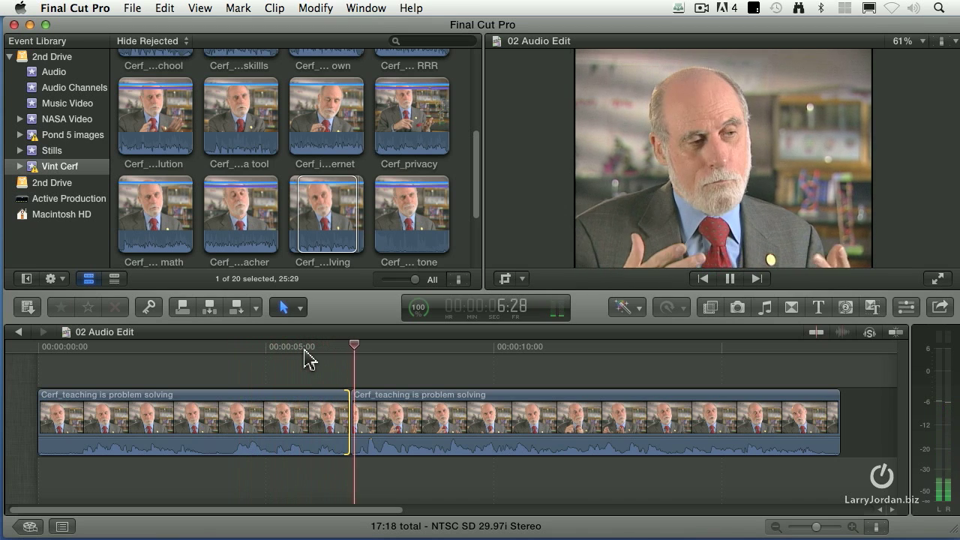
key(space)
click(368, 364)
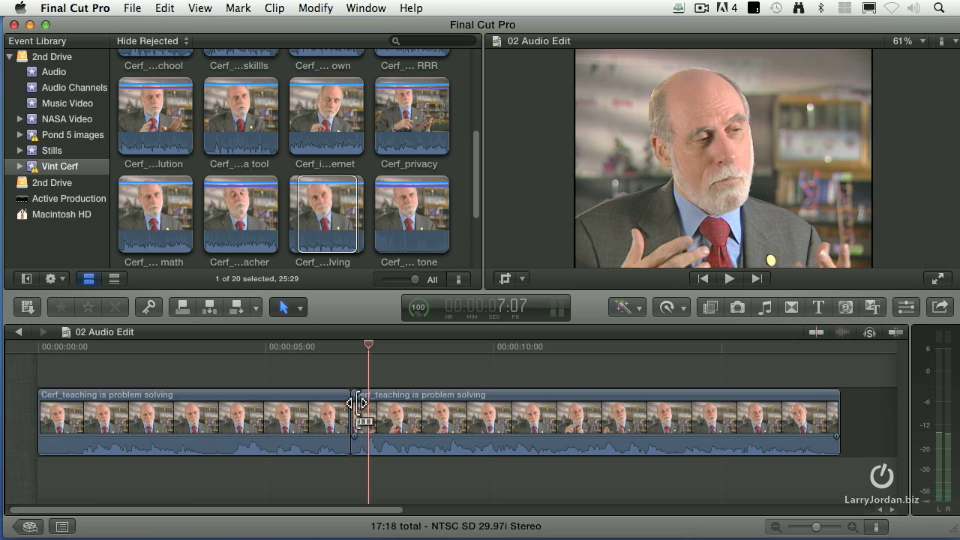
click(488, 420)
mouse_move(488, 420)
mouse_down()
mouse_move(574, 411)
mouse_move(454, 414)
mouse_move(474, 414)
mouse_up()
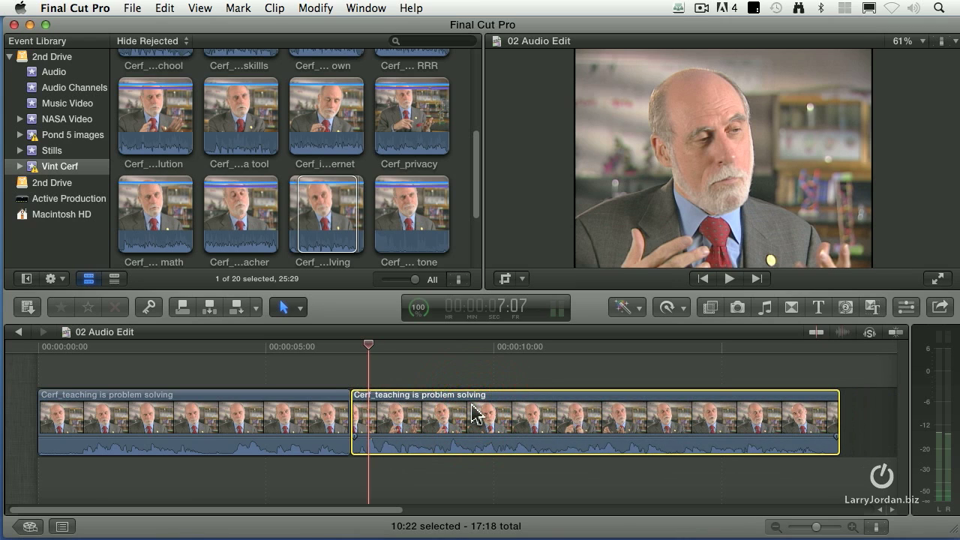
- With the Position tool, move the second Cerf_teaching clip right and play across the gap
click(301, 309)
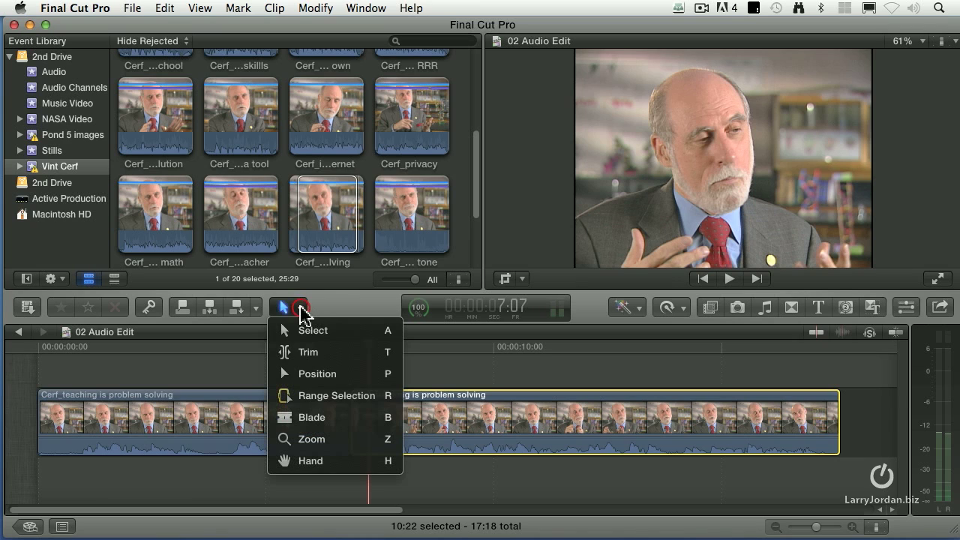
click(331, 375)
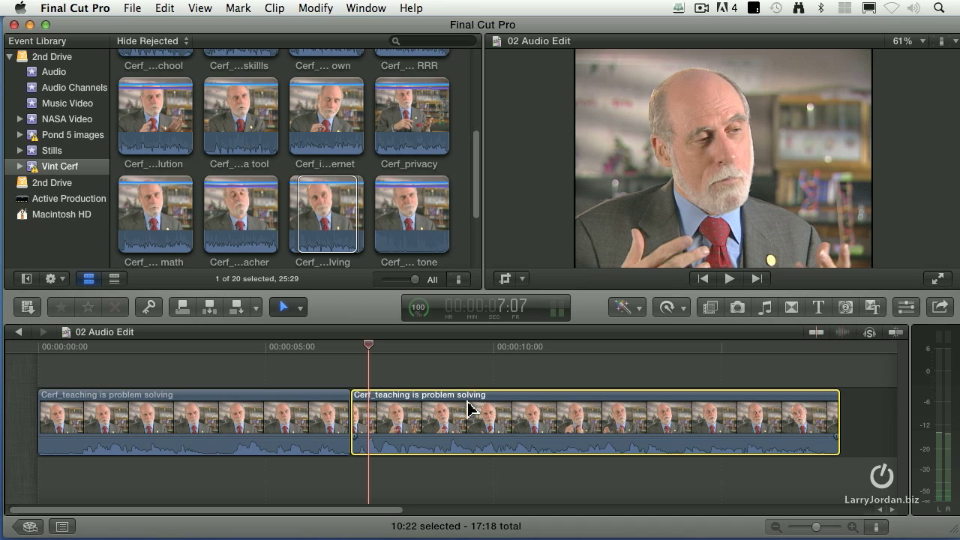
drag(462, 409, 479, 408)
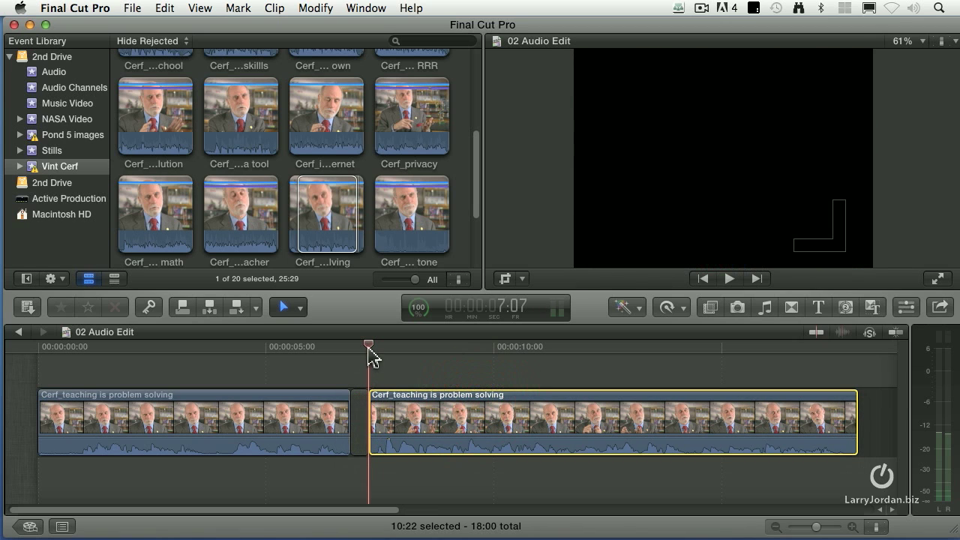
drag(368, 349, 231, 350)
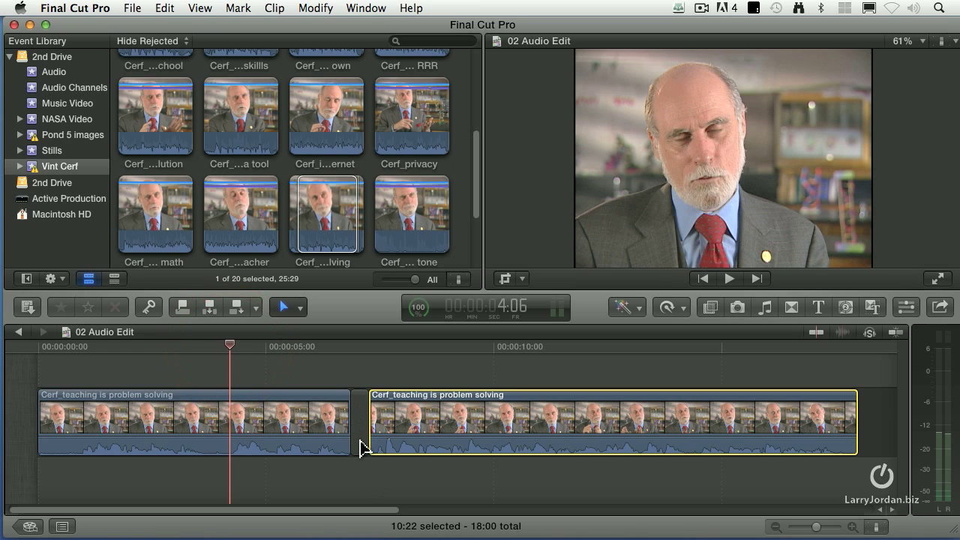
key(space)
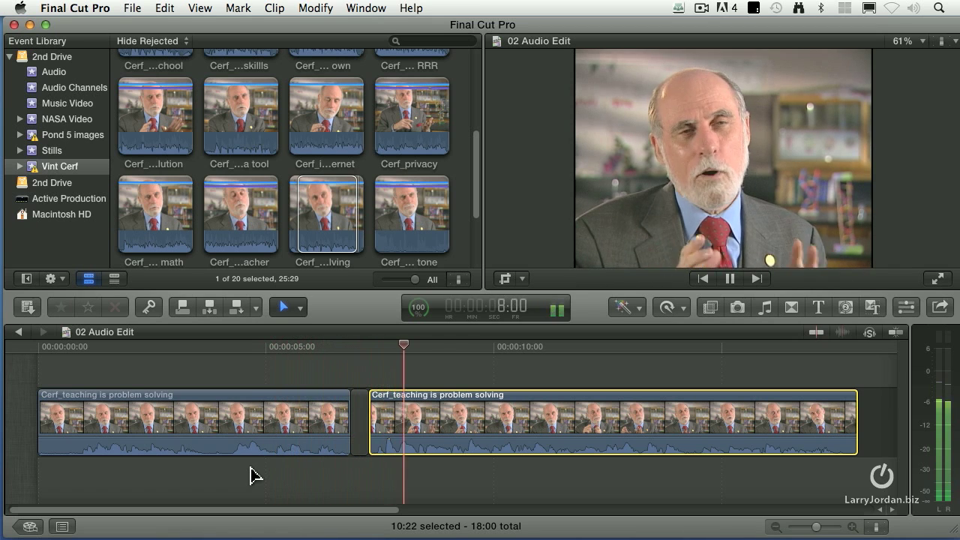
key(space)
- Widen the gap further and play through it from about 5 seconds
mouse_move(455, 420)
mouse_down()
mouse_move(567, 416)
mouse_move(459, 415)
mouse_up()
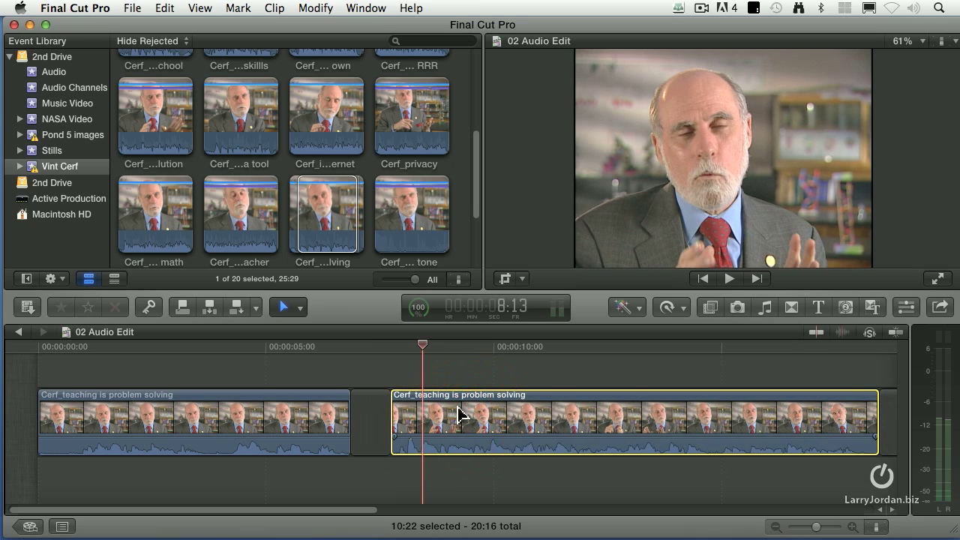
click(293, 351)
key(space)
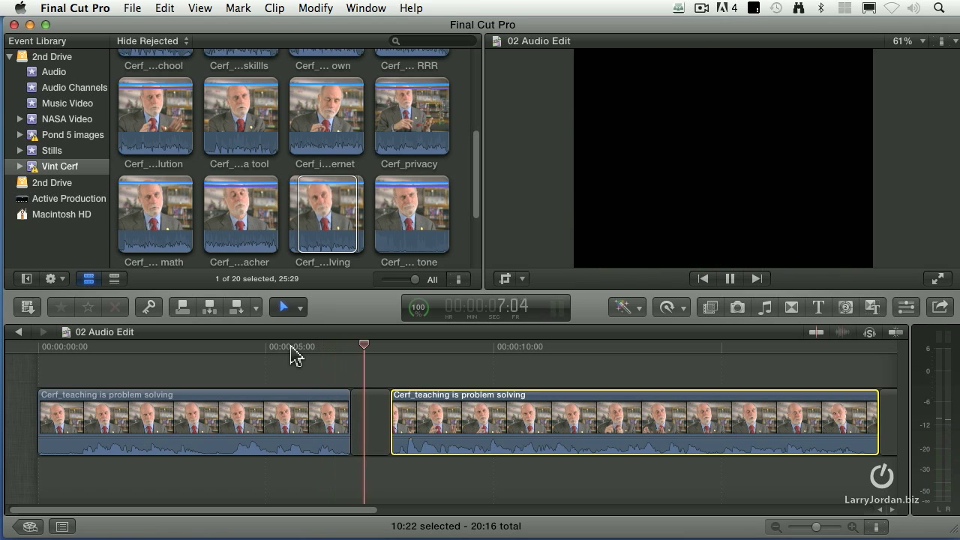
key(space)
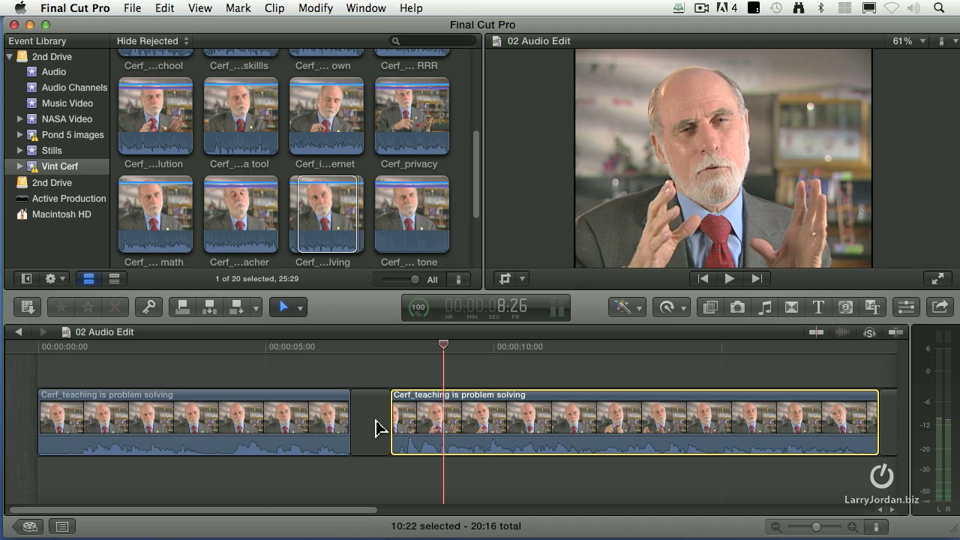
- Mark a short Cerf_room tone range, connect it with Q, then undo the video-and-audio connection
click(399, 217)
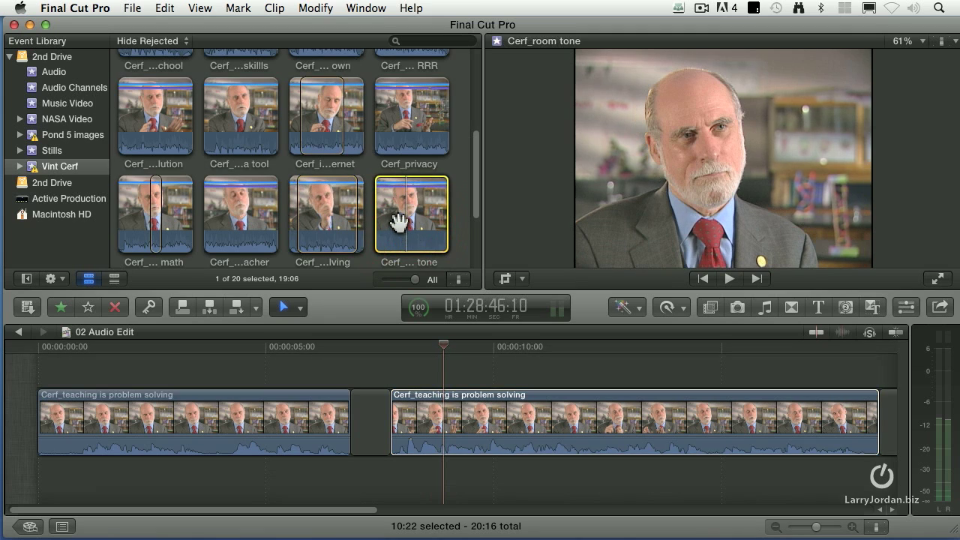
drag(399, 216, 410, 219)
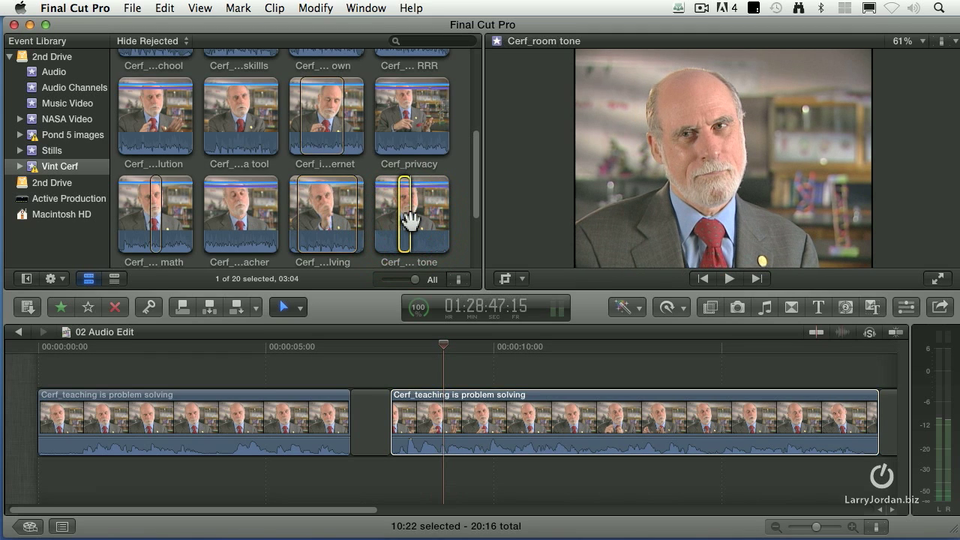
click(300, 353)
key(q)
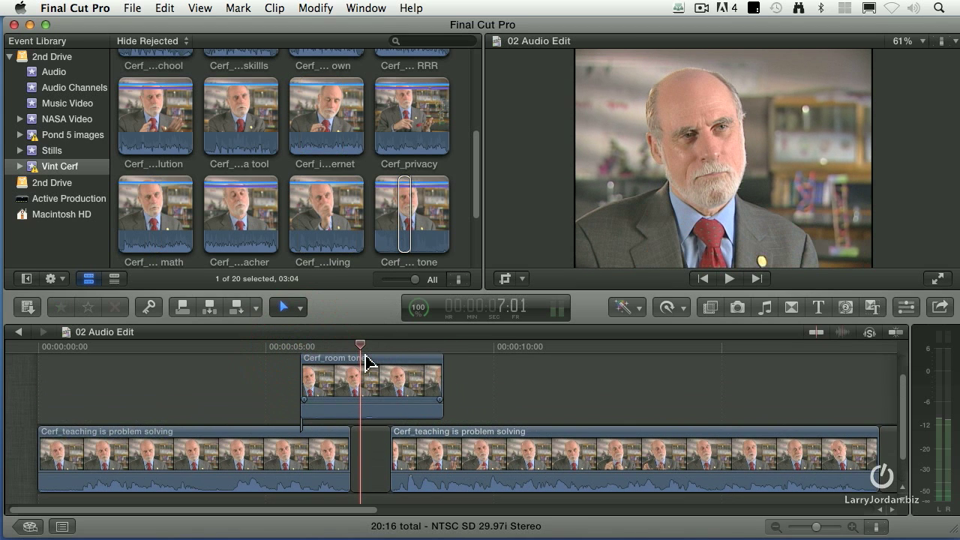
key(super+z)
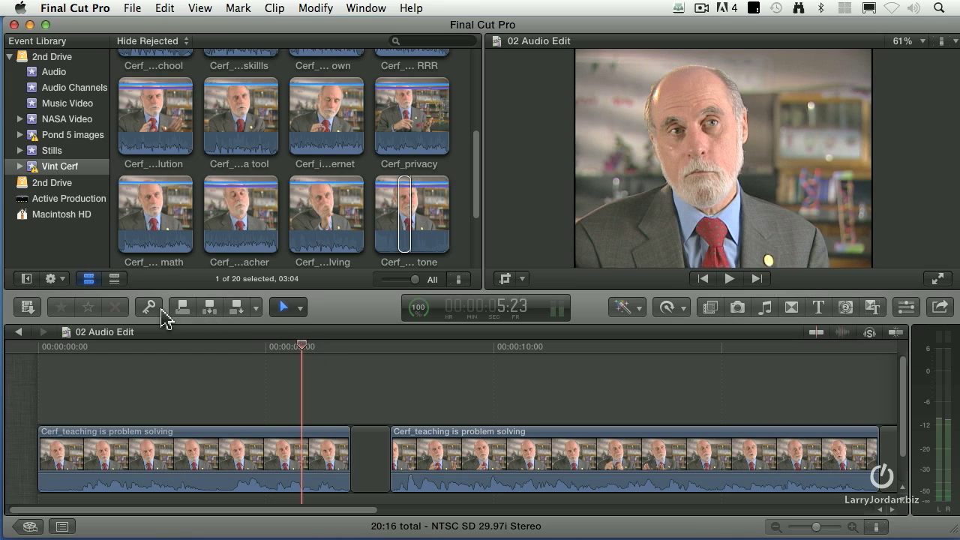
- Connect the room tone as Audio Only and play back the section from about 4 seconds
click(256, 308)
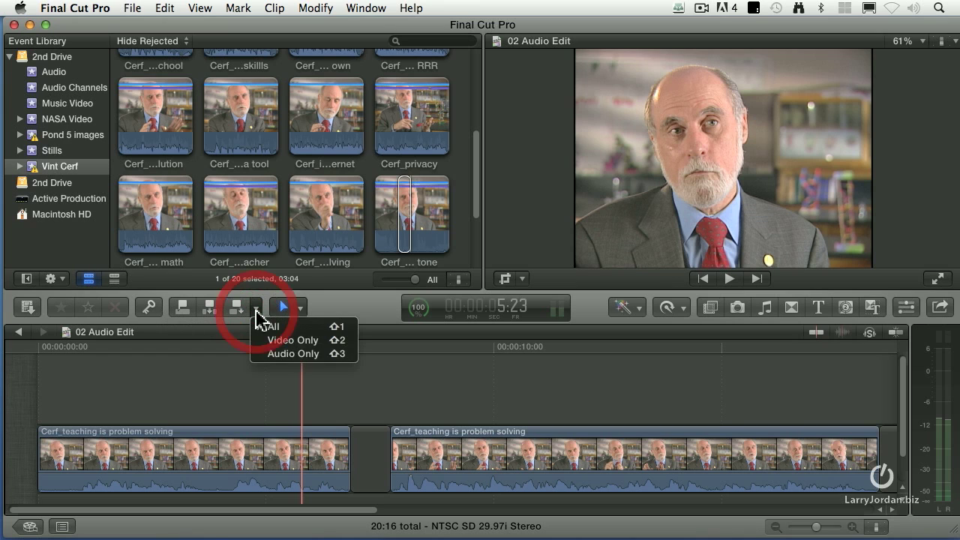
click(282, 354)
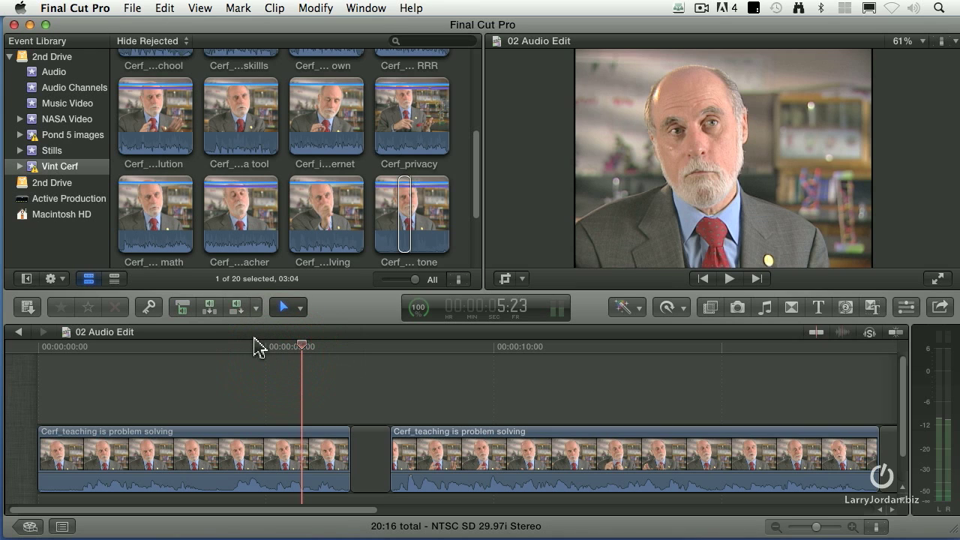
key(q)
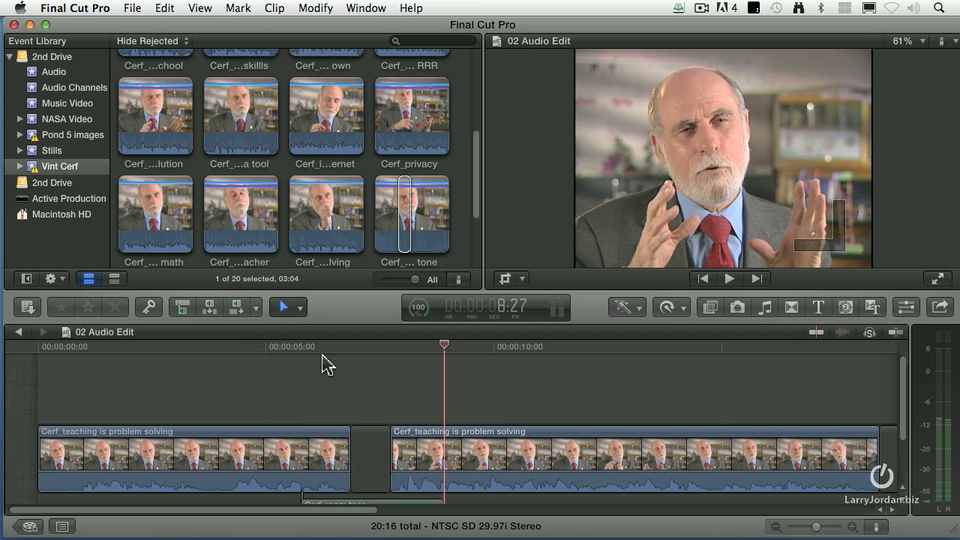
click(264, 349)
scroll(270, 360, down, 3)
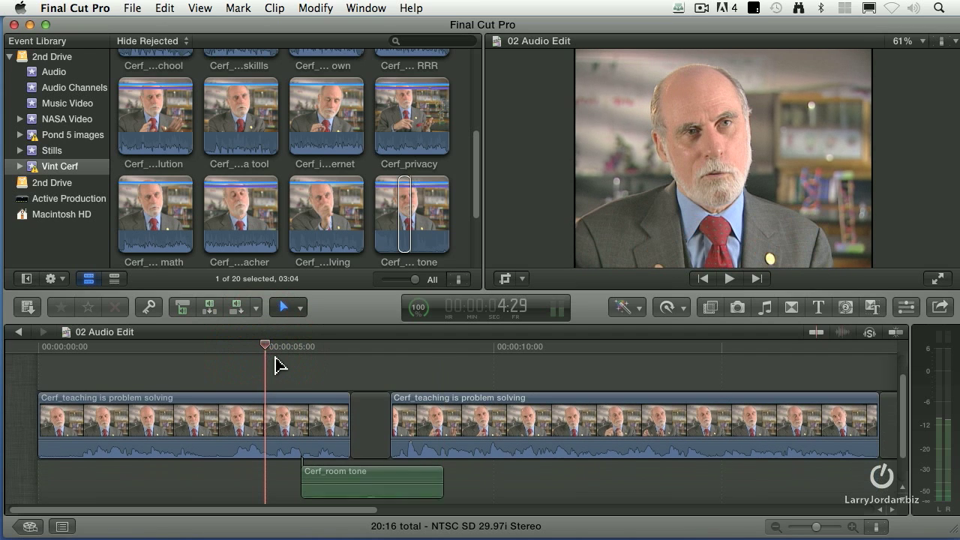
drag(418, 477, 412, 465)
click(236, 349)
key(space)
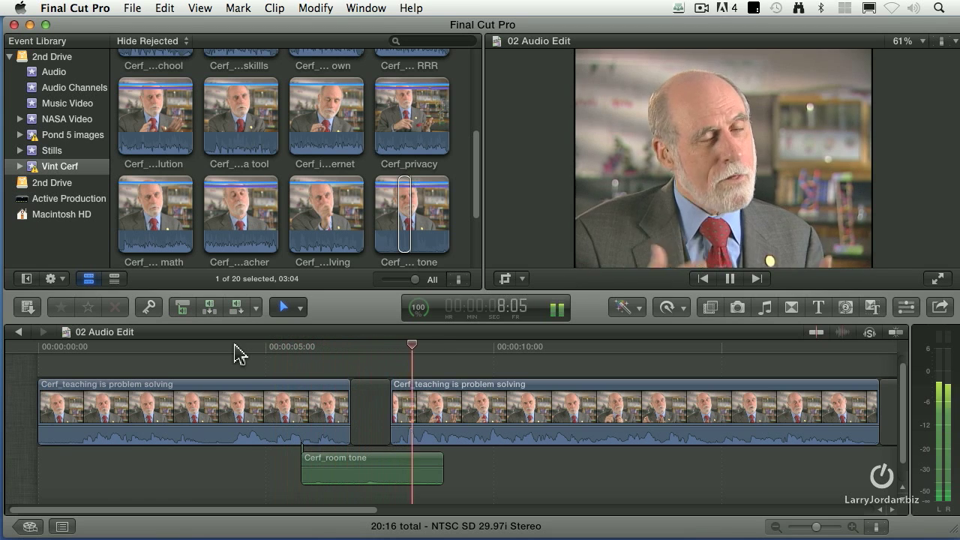
key(space)
- Slide the room tone clip under the gap and shorten it to fit
drag(361, 466, 406, 465)
drag(486, 473, 412, 475)
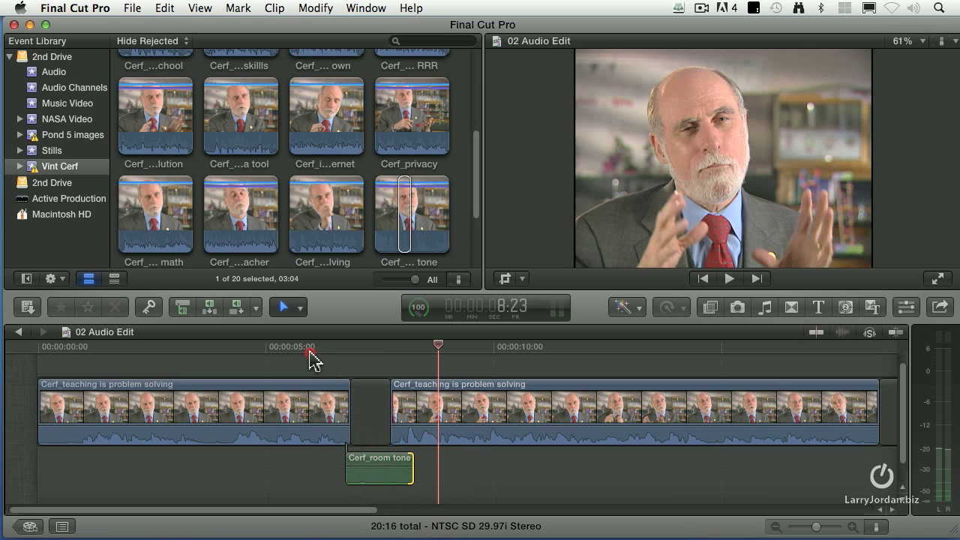
click(310, 348)
click(436, 403)
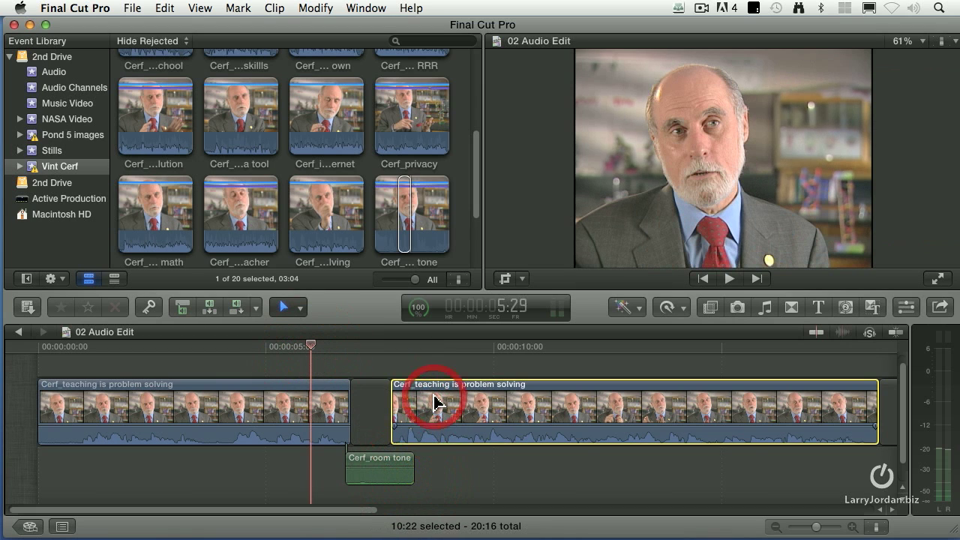